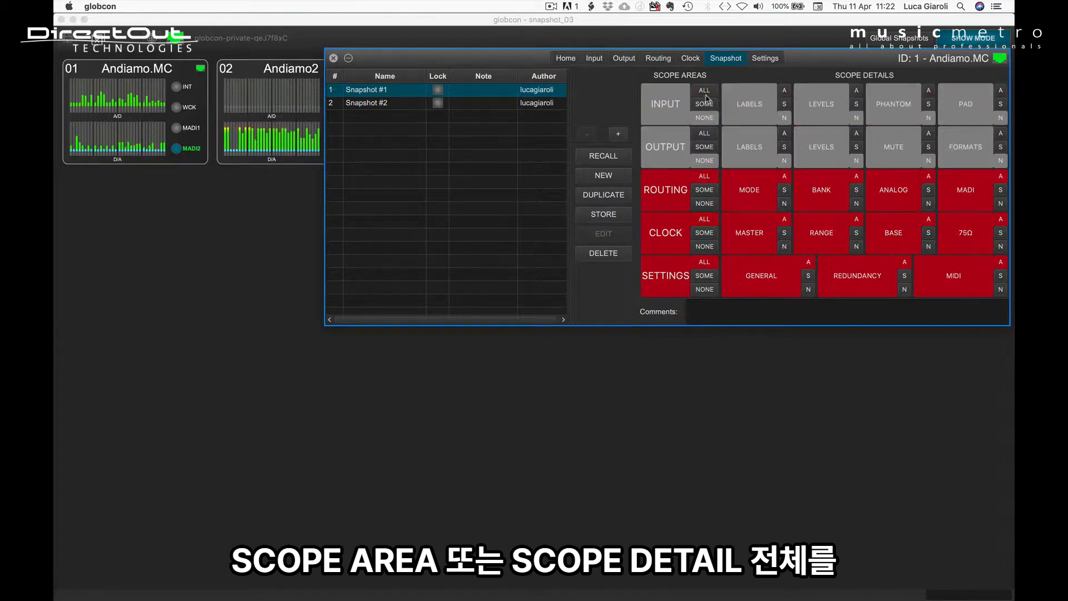
# Include Snapshot #1's whole Input area in the scope except Labels and Levels, and open the Input Labels detail
pyautogui.click(704, 91)
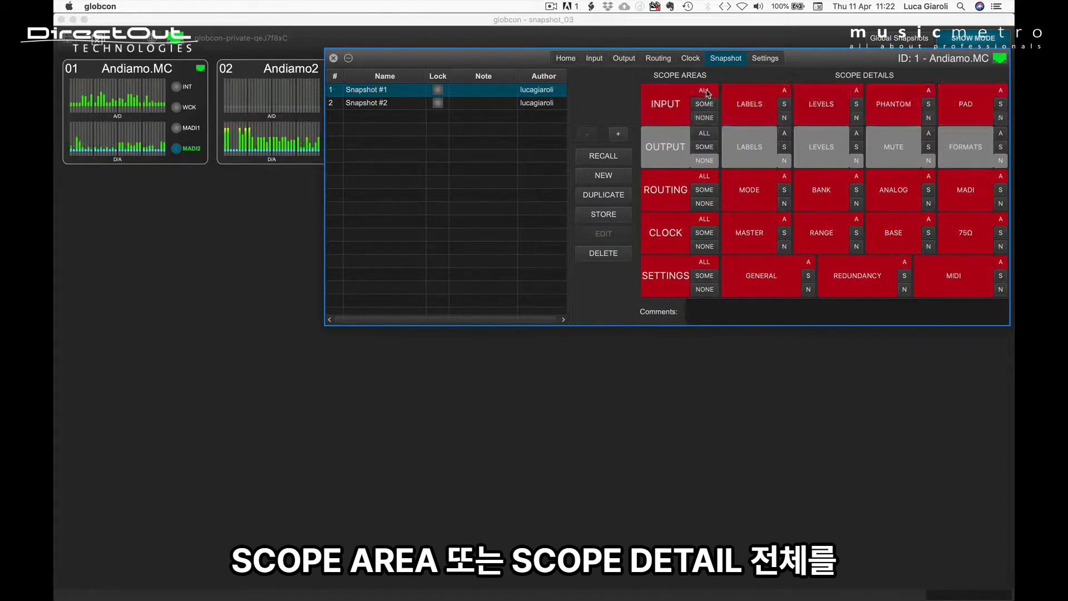
pyautogui.click(784, 117)
pyautogui.click(856, 118)
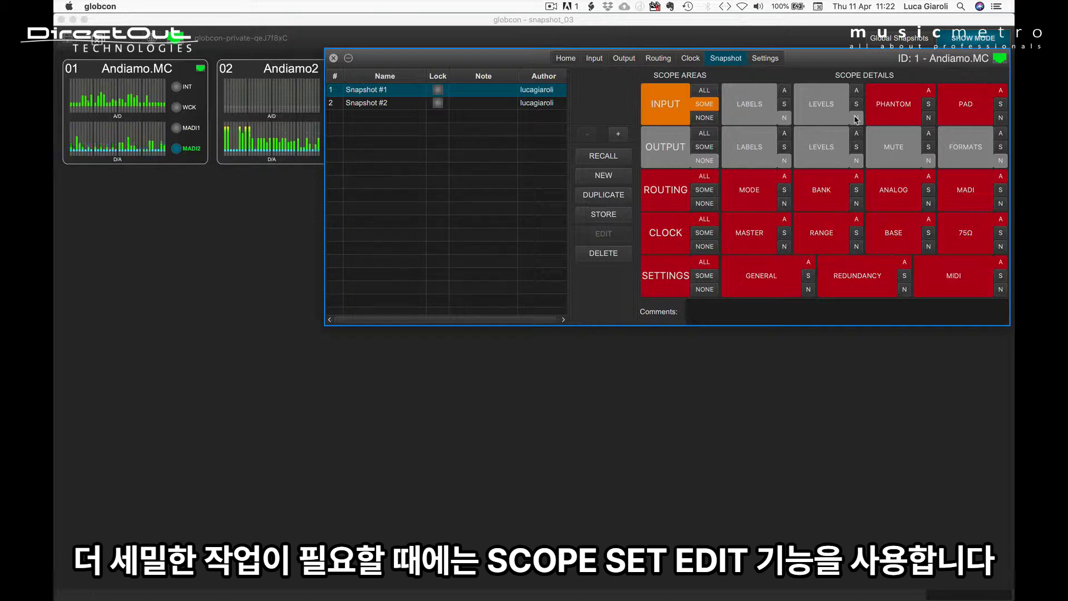
pyautogui.click(753, 105)
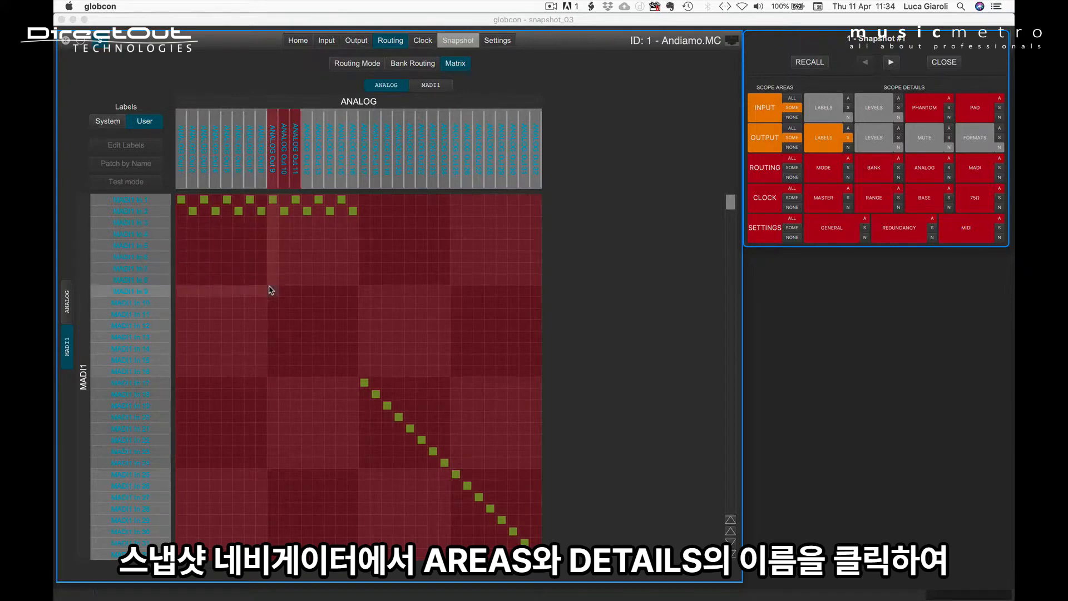
# In the MADI1-to-analog matrix, exclude crosspoints and labels along the channel 9–24 diagonal, and include the MADI1 In 9–16 labels
pyautogui.moveTo(271, 290); pyautogui.dragTo(444, 466)
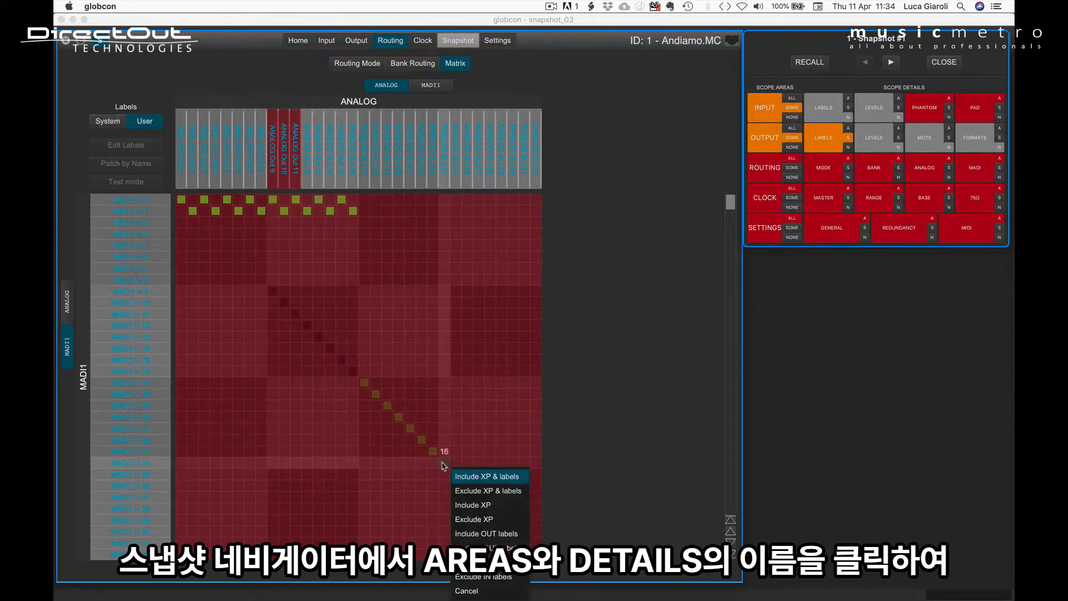
pyautogui.click(484, 490)
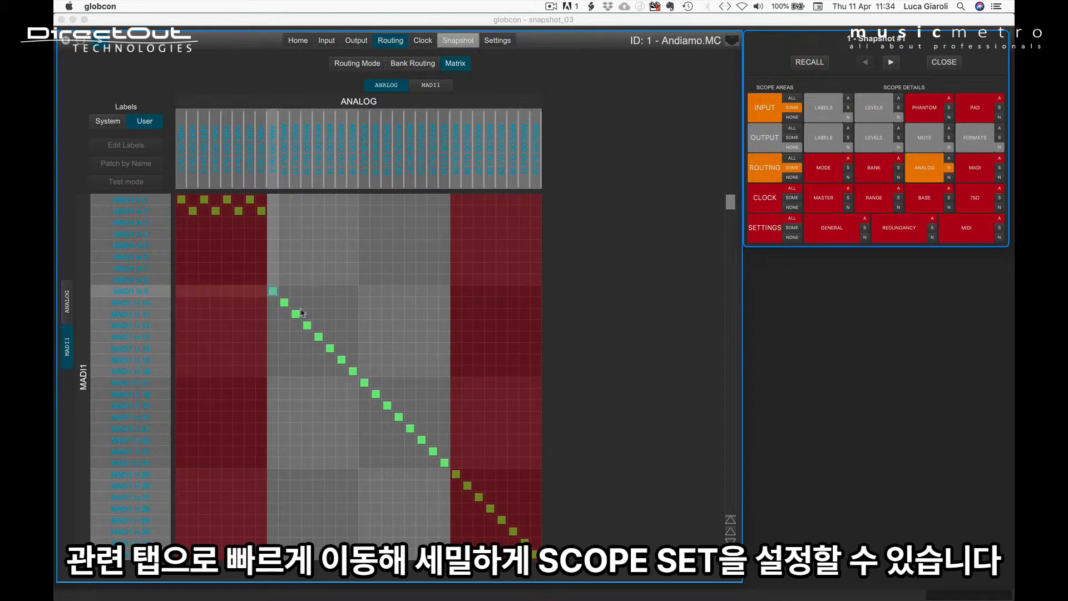
pyautogui.moveTo(273, 290); pyautogui.dragTo(357, 374)
# Include individual crosspoint columns in the analog routing scope, among them Analog Out 19, 15, 11, 8 and 4
pyautogui.click(390, 386)
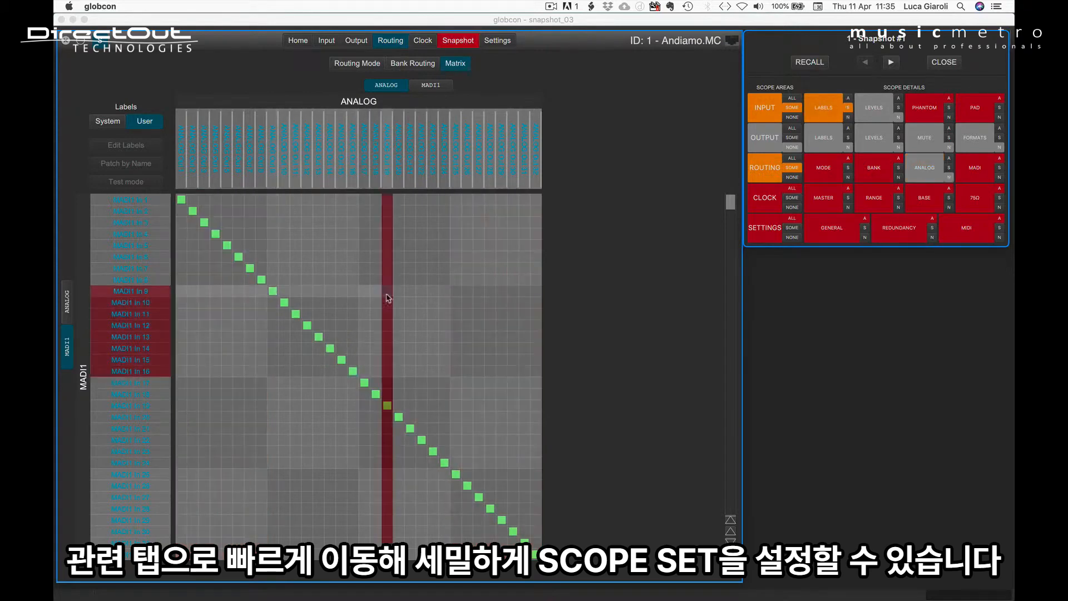
pyautogui.click(294, 293)
pyautogui.click(260, 271)
pyautogui.click(219, 271)
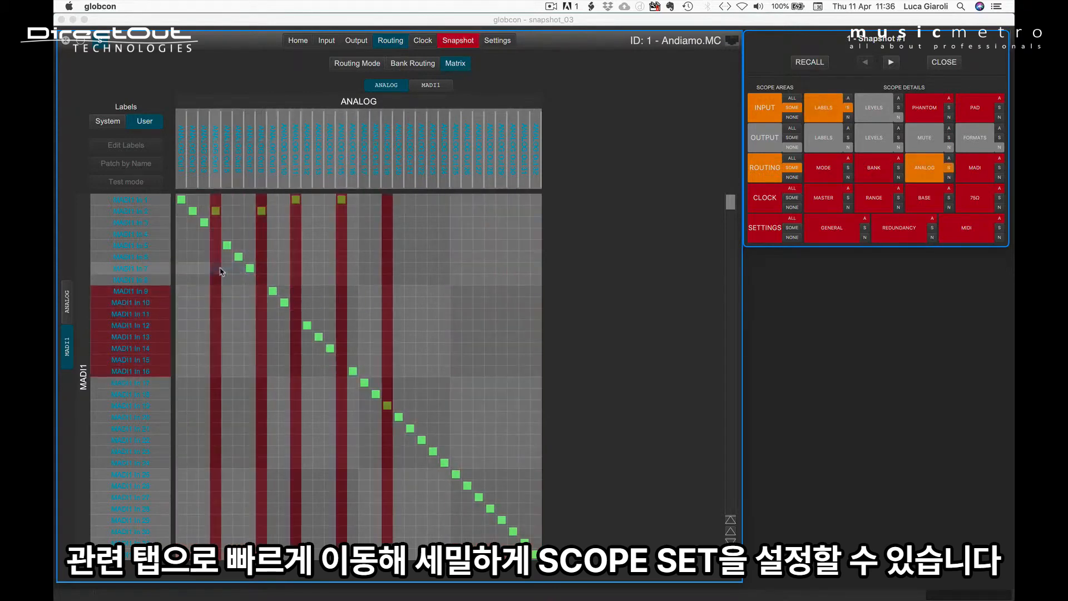
pyautogui.click(235, 269)
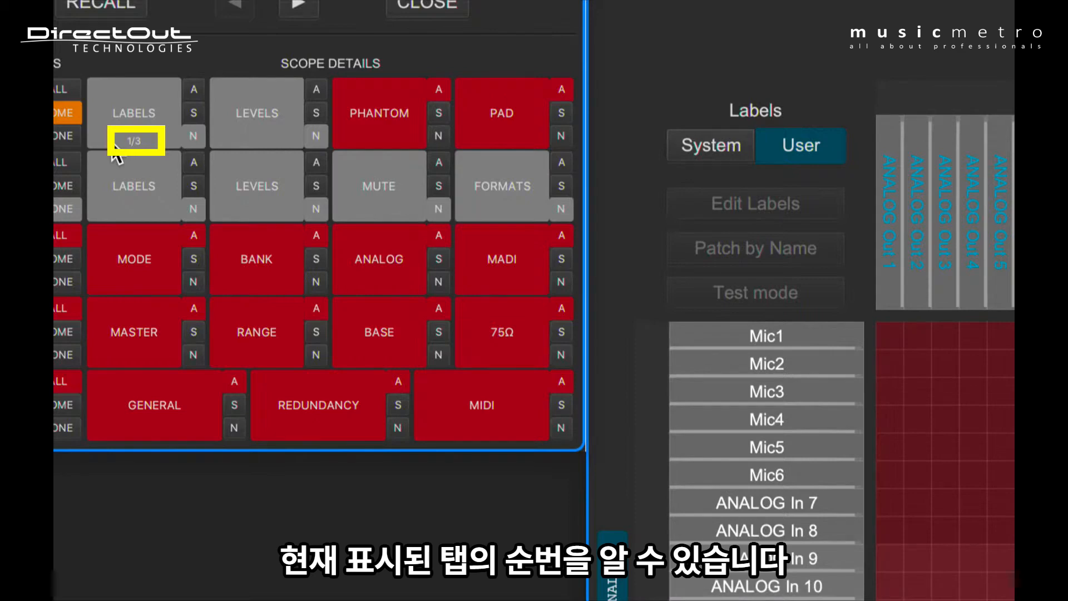
# Cycle through the views of the Input Labels detail and include all input labels in the scope
pyautogui.click(113, 144)
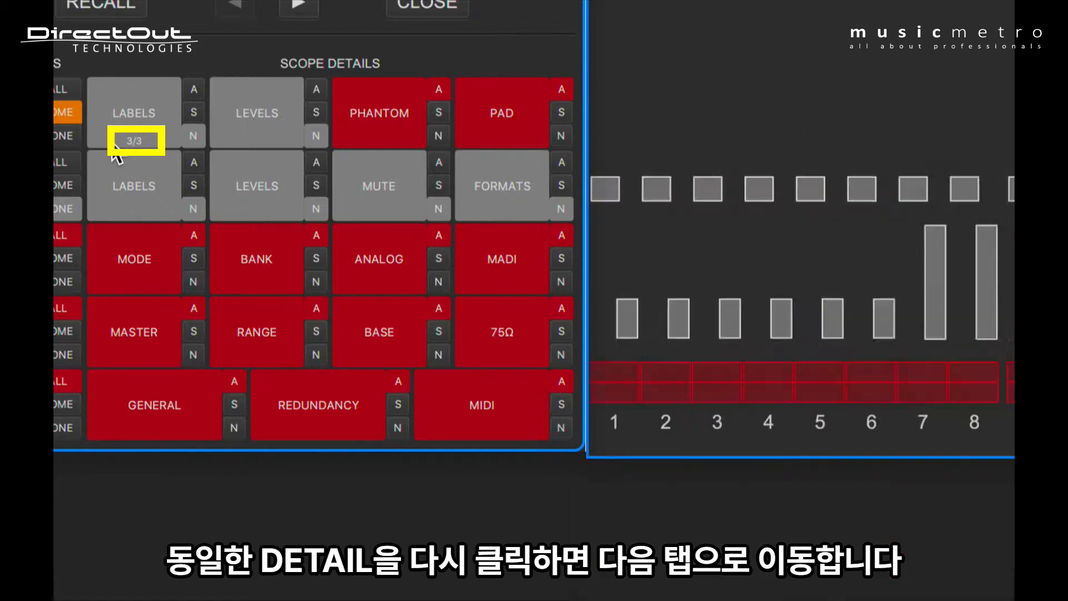
pyautogui.click(114, 146)
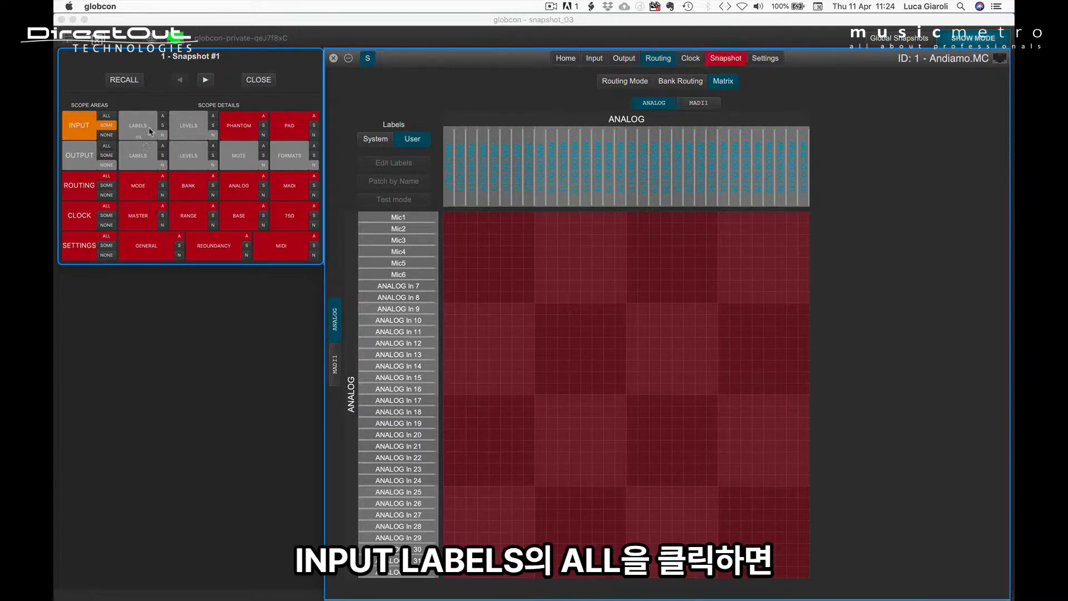
pyautogui.click(162, 116)
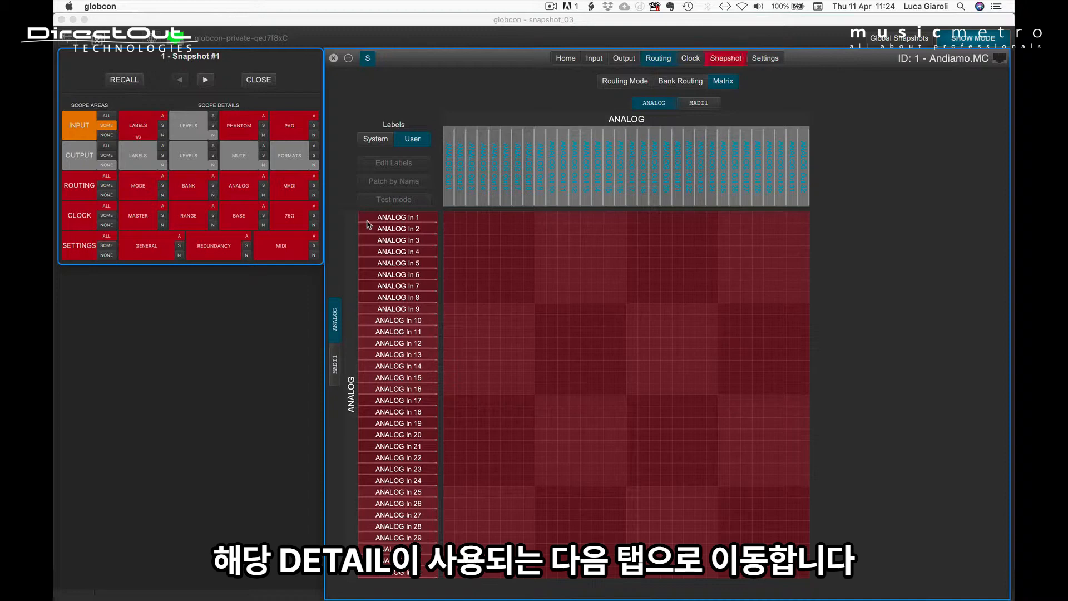
# Follow the Input Labels detail to the MADI1 matrix and the Analog In view to examine which labels are included
pyautogui.click(138, 129)
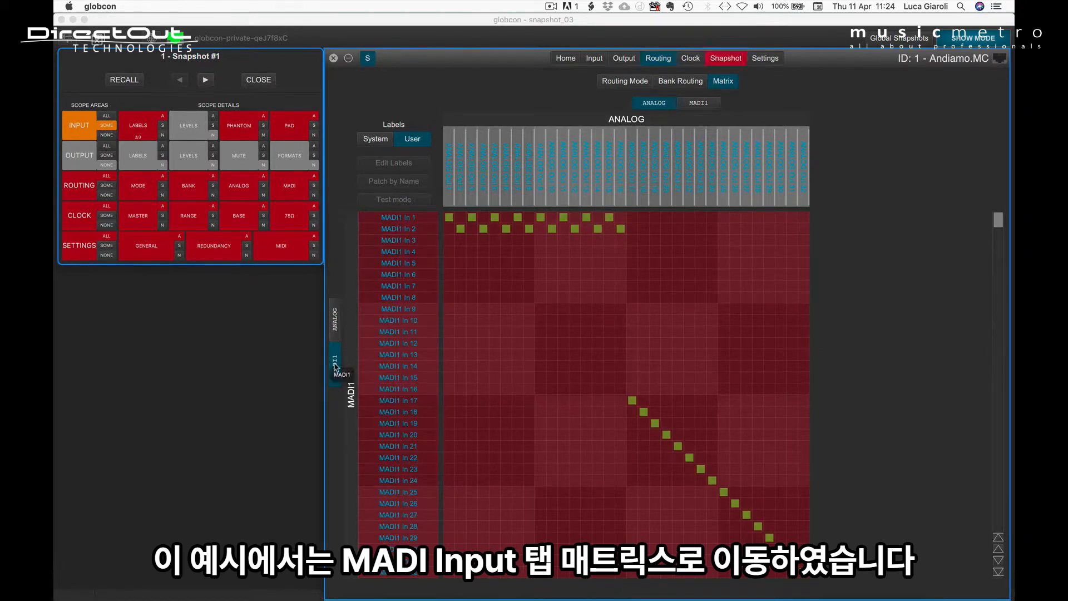
pyautogui.scroll(-4, 573, 359)
pyautogui.scroll(-3, 572, 359)
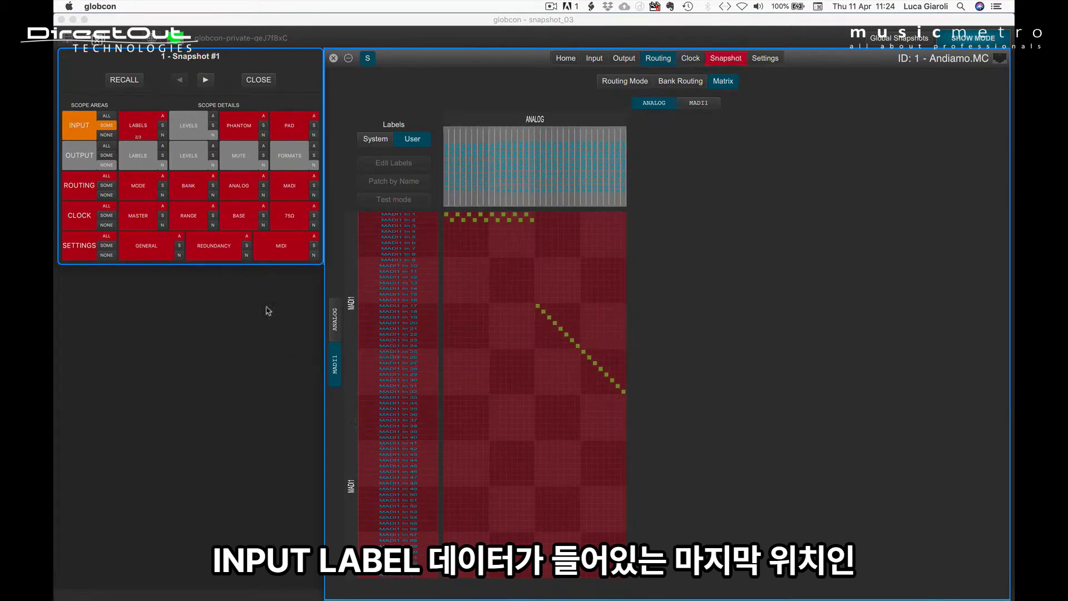
pyautogui.click(138, 134)
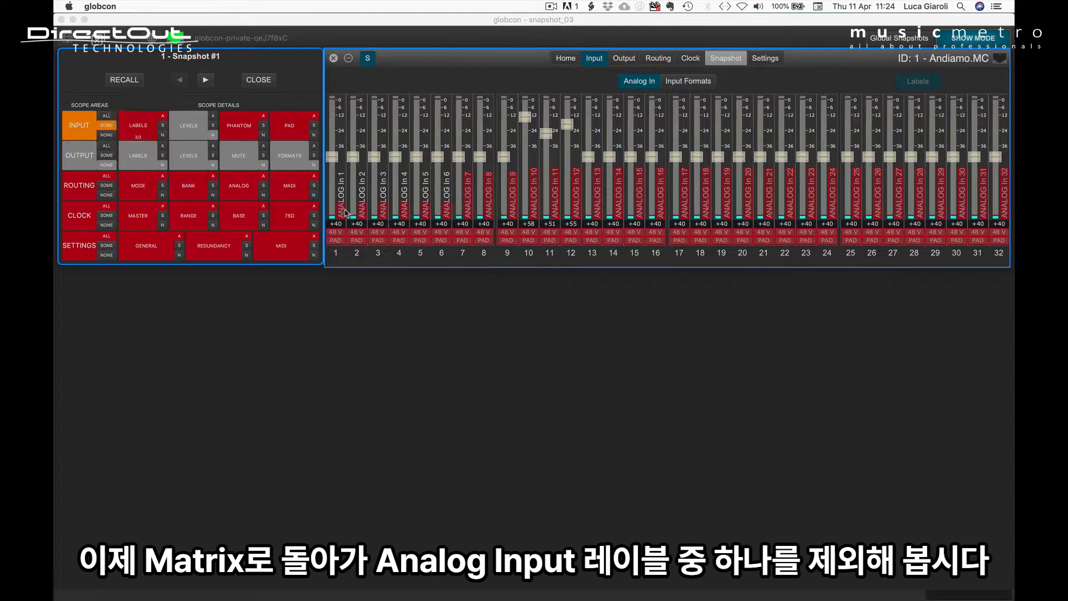
# In the analog matrix, exclude the labels of ANALOG In 3 to 9 one by one, and include ANALOG In 4 again
pyautogui.click(143, 128)
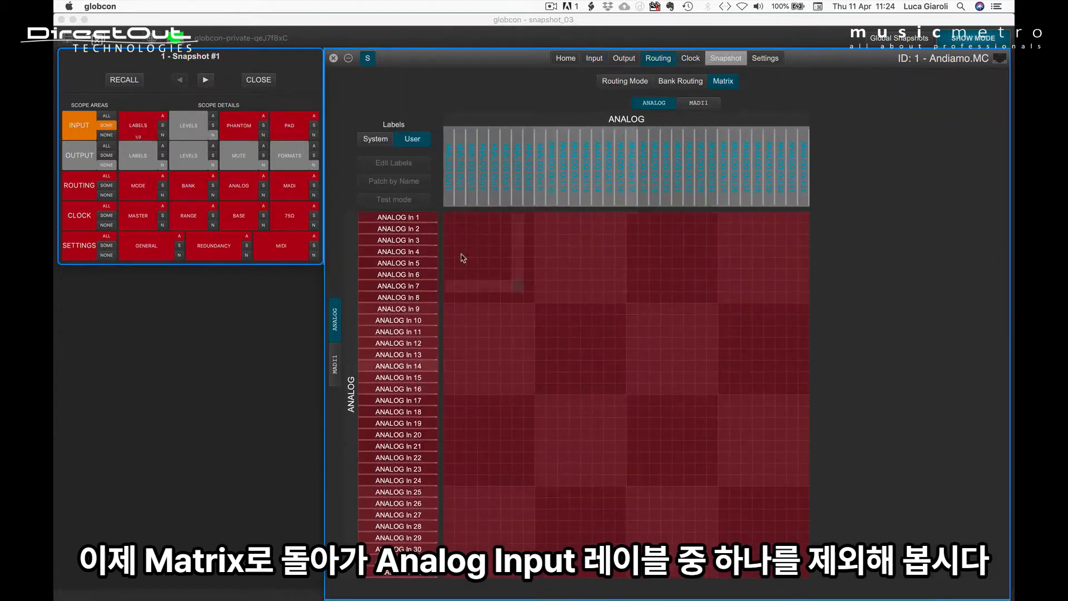
pyautogui.click(394, 254)
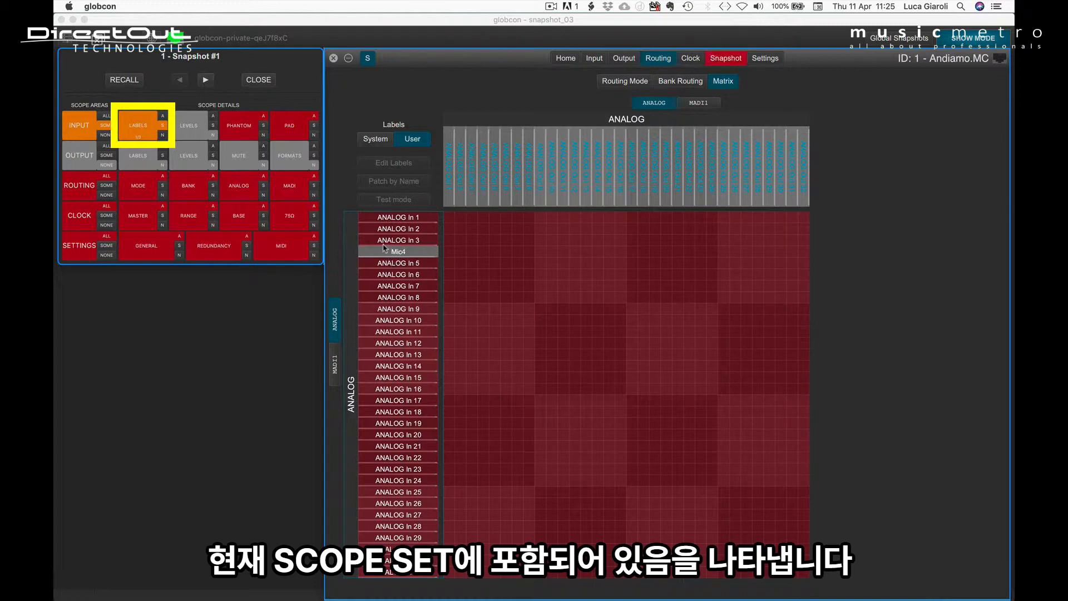
pyautogui.click(426, 268)
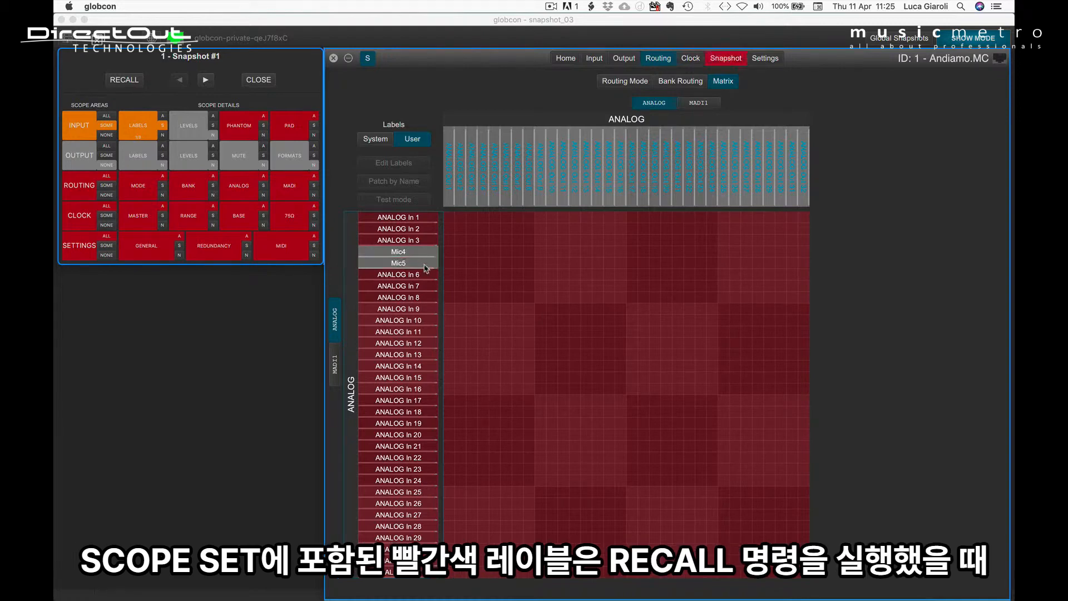
pyautogui.click(426, 275)
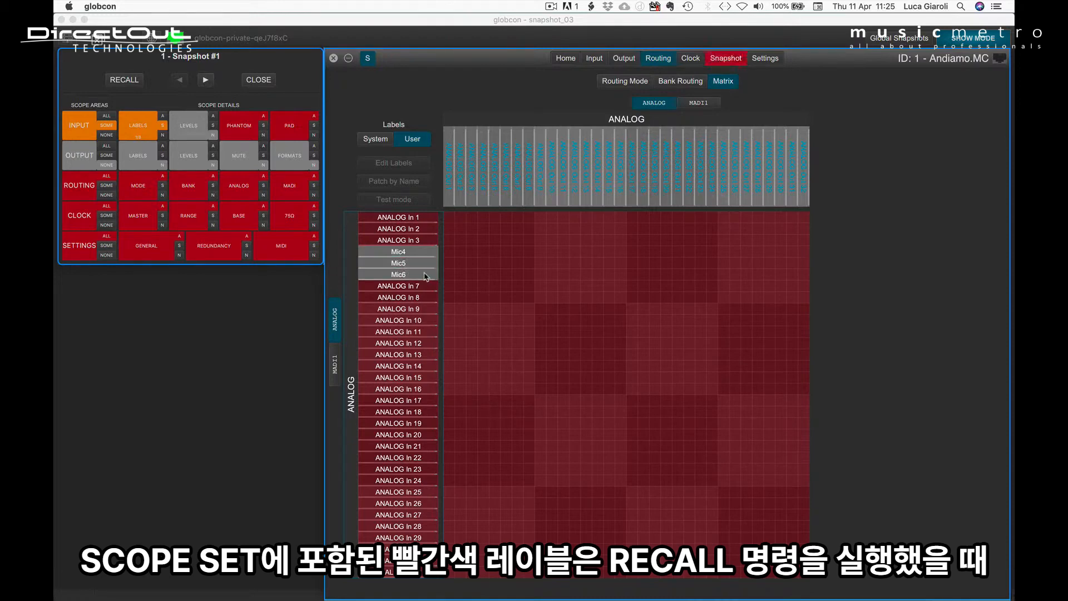
pyautogui.click(426, 286)
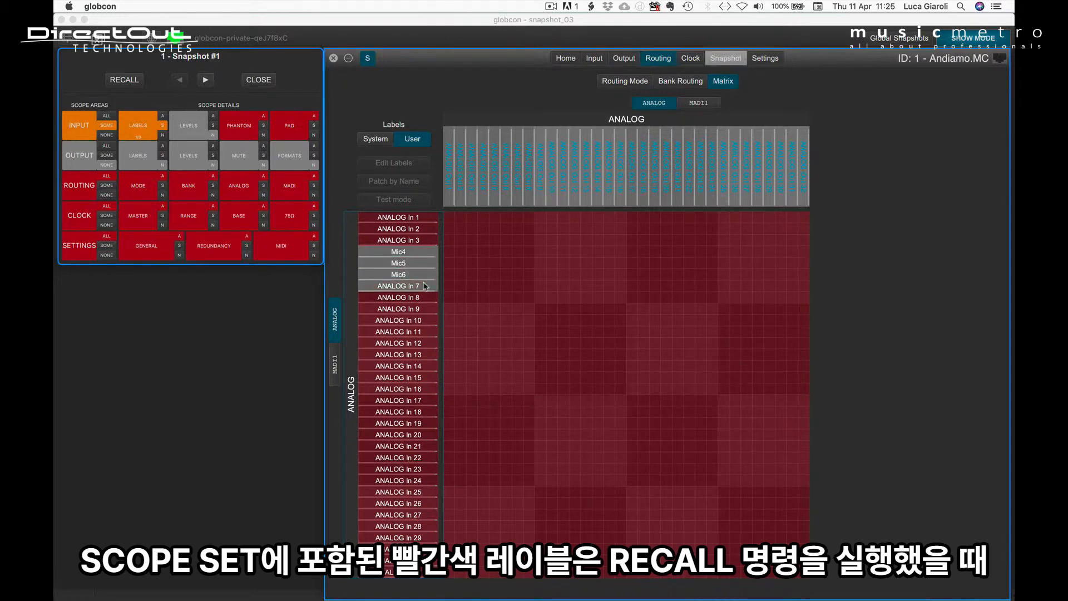
pyautogui.click(426, 299)
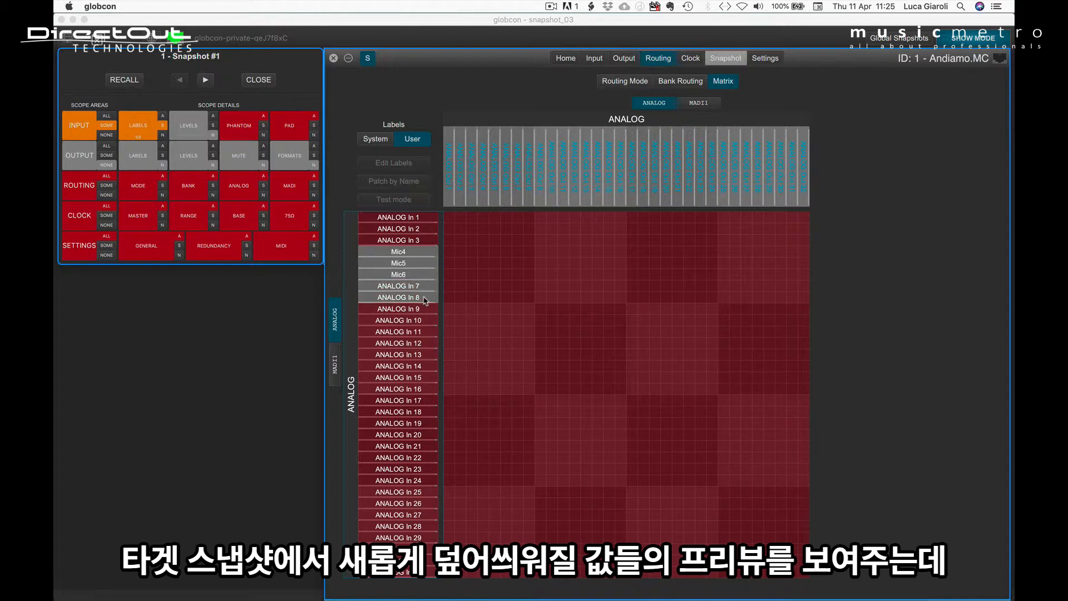
pyautogui.click(425, 309)
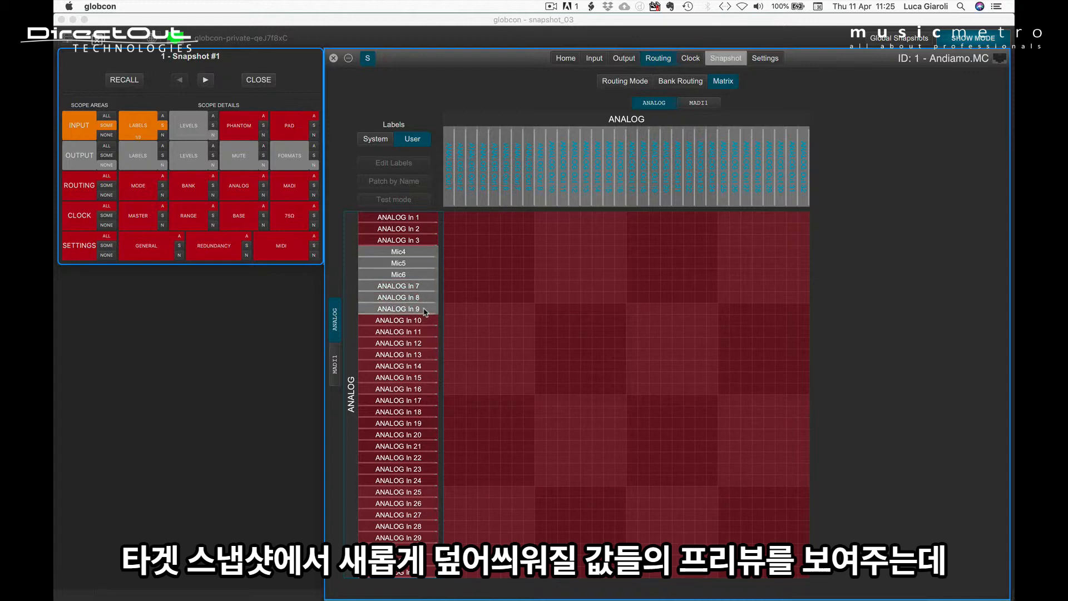
pyautogui.click(426, 241)
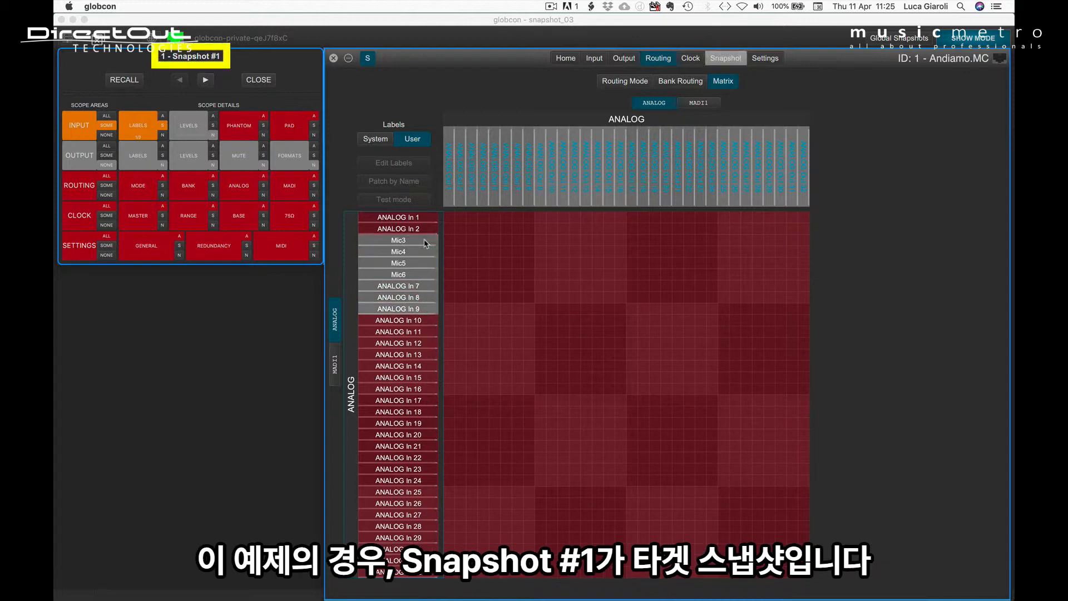
pyautogui.click(381, 255)
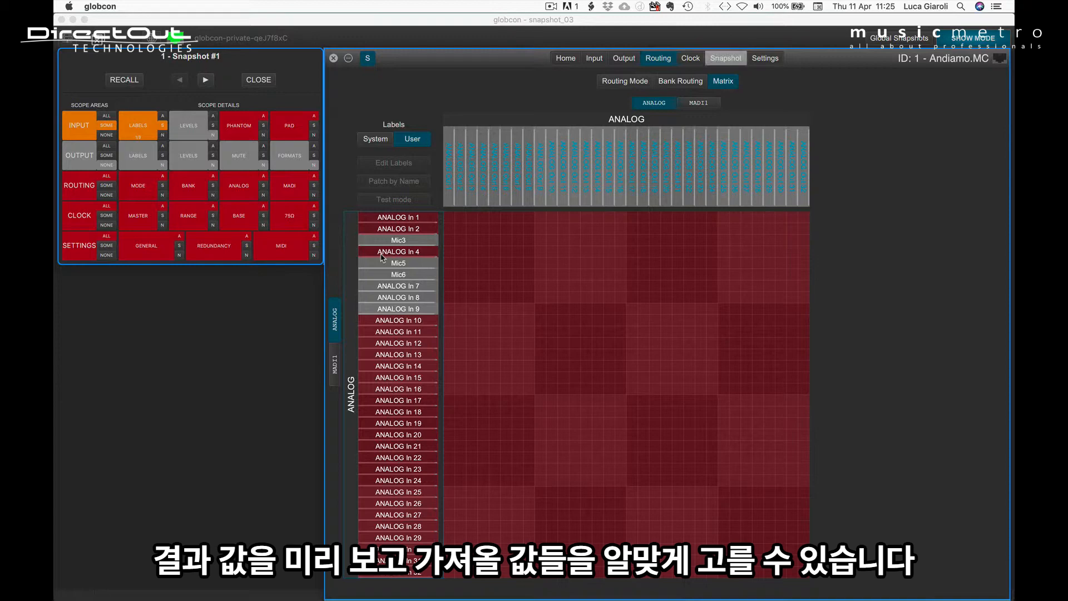
# Switch the Input Labels scope between all and none, ending with all input labels included
pyautogui.click(163, 116)
pyautogui.click(163, 136)
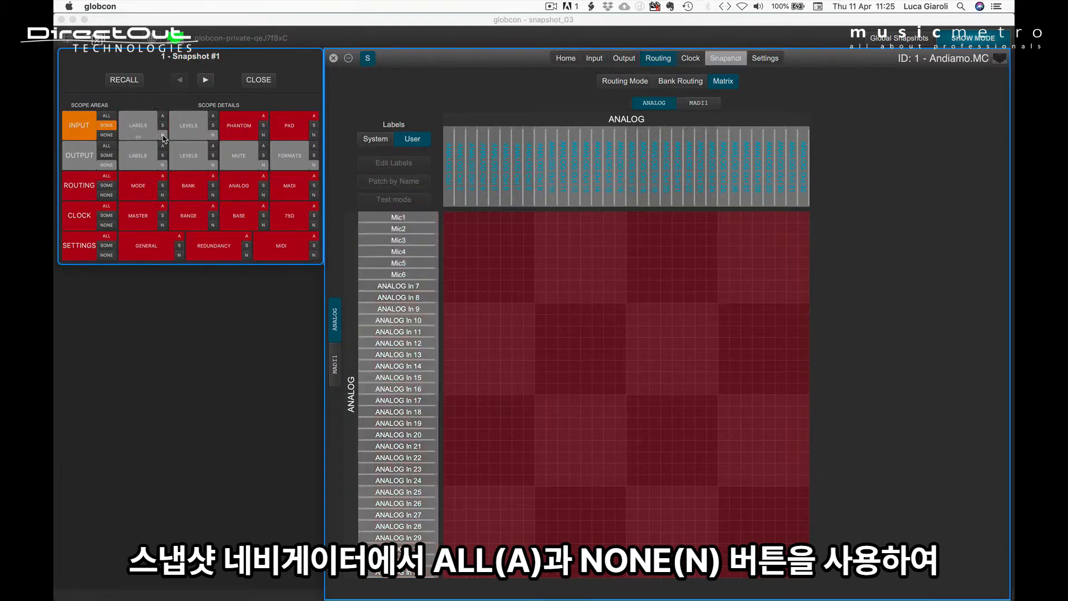
pyautogui.click(163, 118)
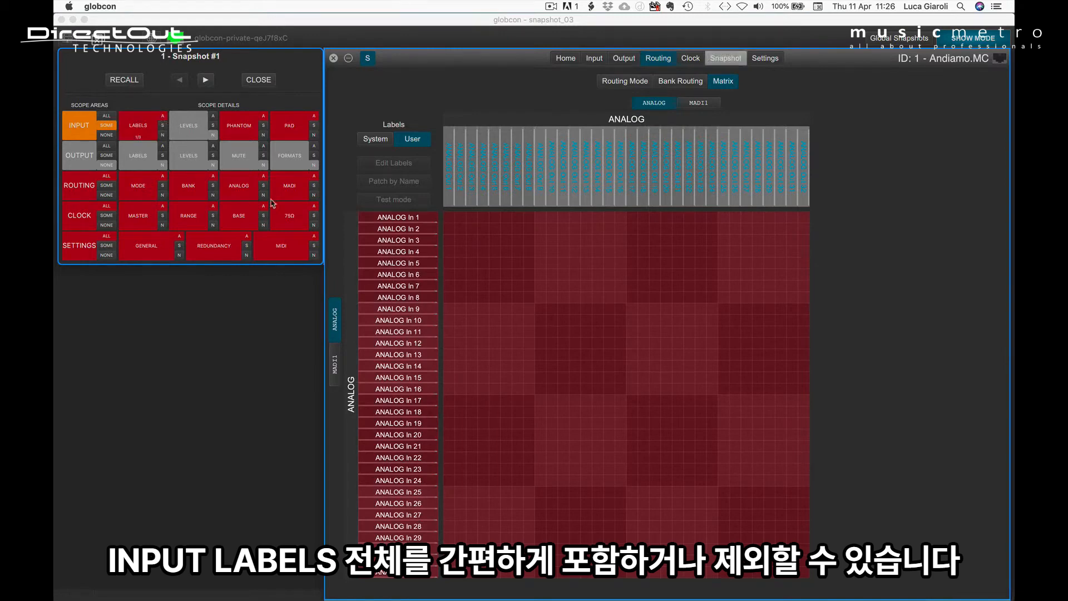
# Exclude all ANALOG In labels from the scope at once, and do the same for all MADI1 In labels
pyautogui.keyDown('alt'); pyautogui.click(408, 221); pyautogui.keyUp('alt')
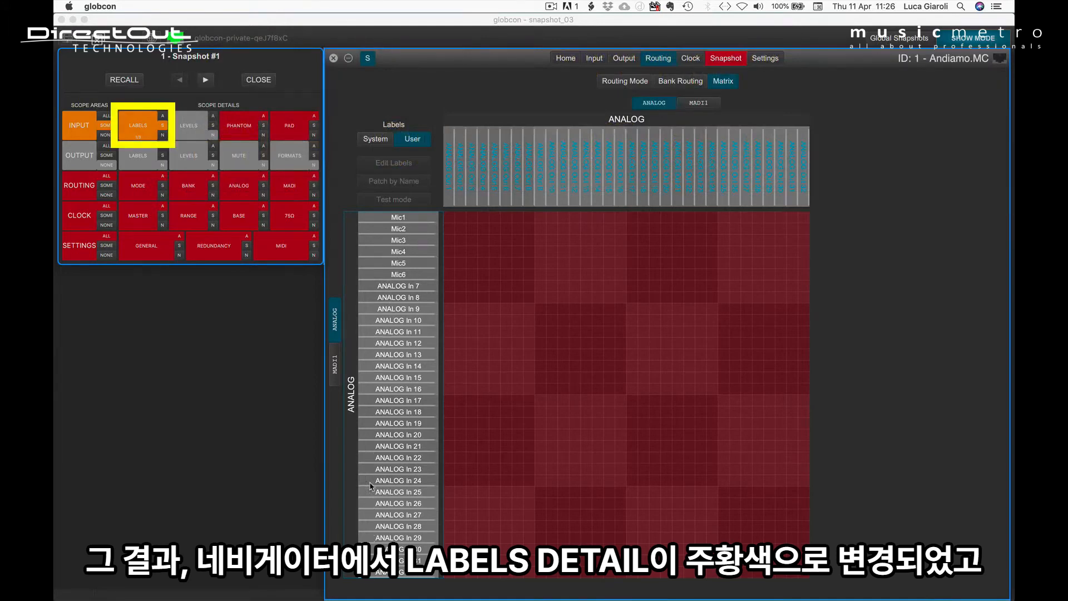
pyautogui.click(335, 367)
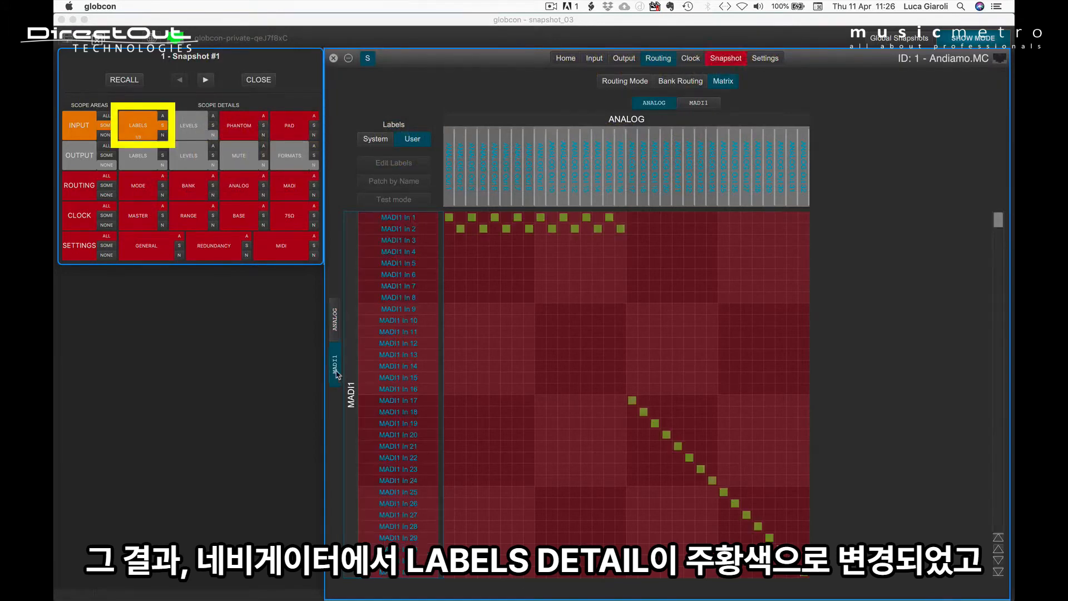
pyautogui.scroll(-10, 390, 352)
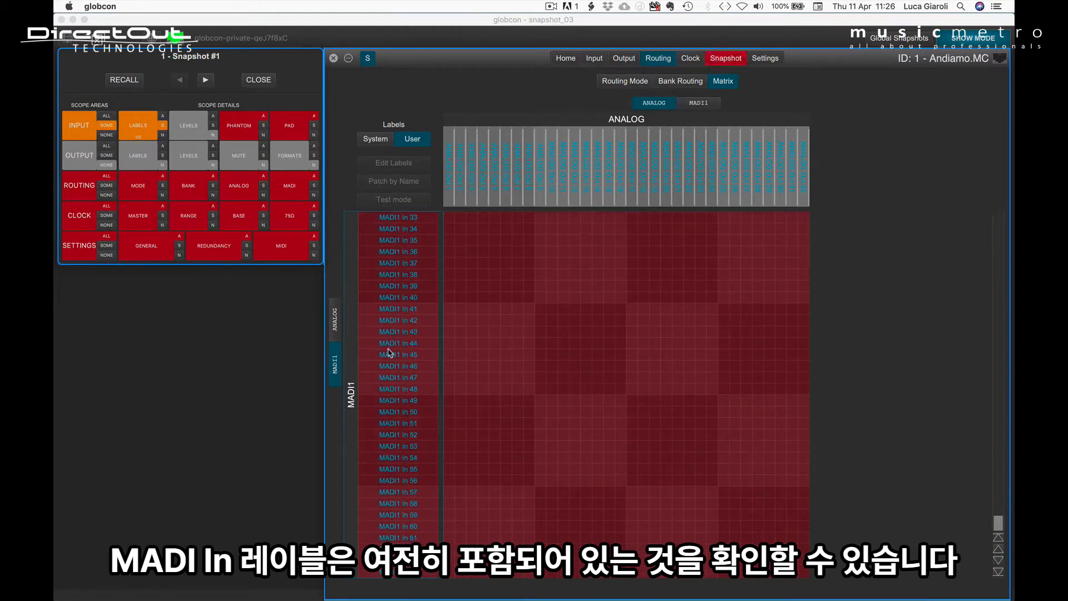
pyautogui.keyDown('alt'); pyautogui.click(391, 327); pyautogui.keyUp('alt')
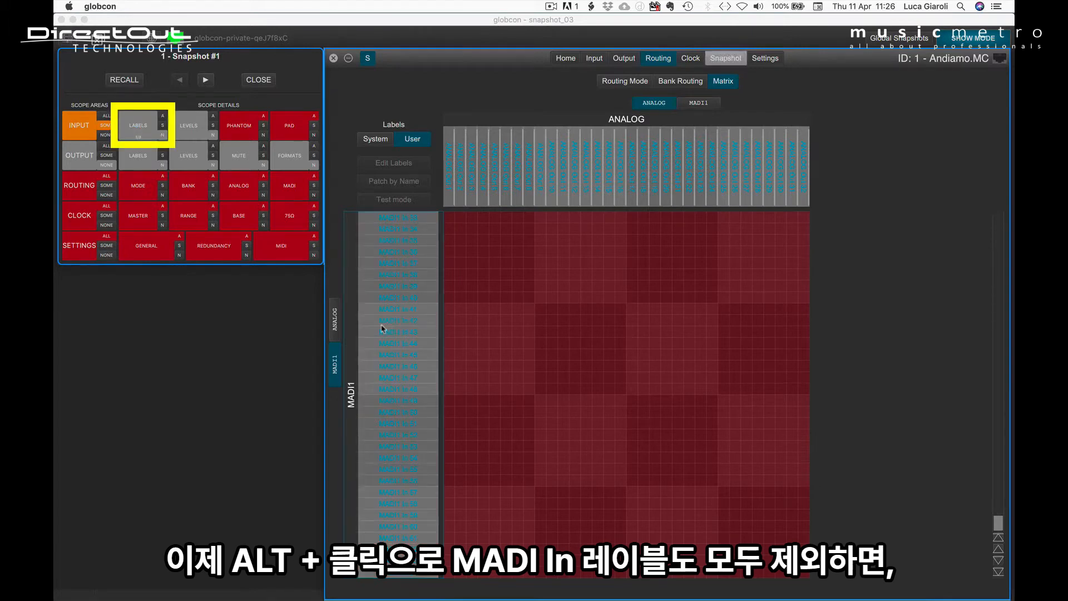
pyautogui.click(335, 327)
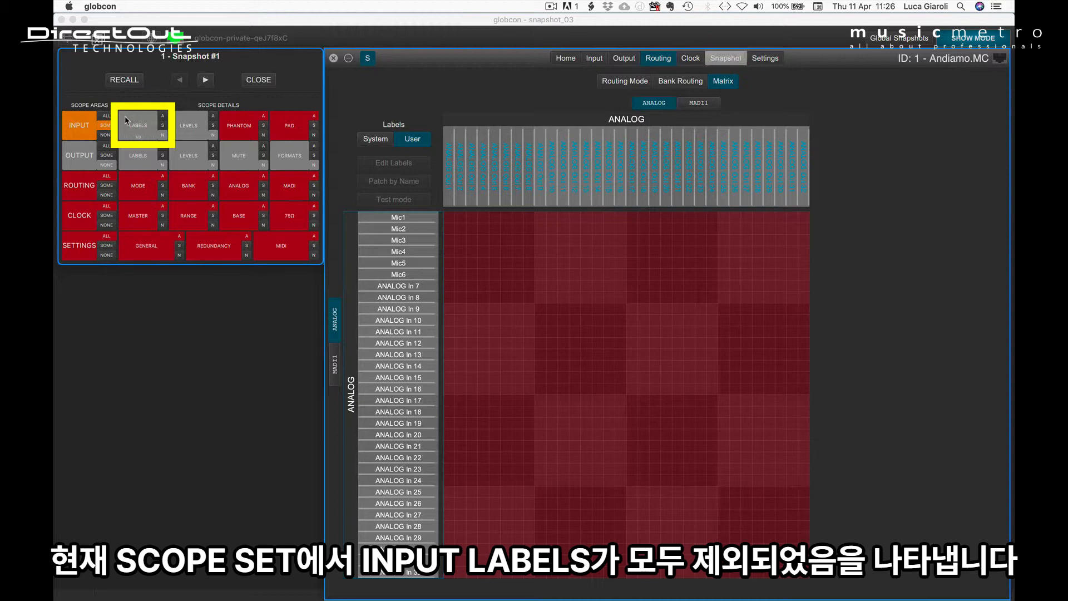
# In the Analog In view, include the labels of channels 10 to 13 individually in the scope
pyautogui.click(147, 137)
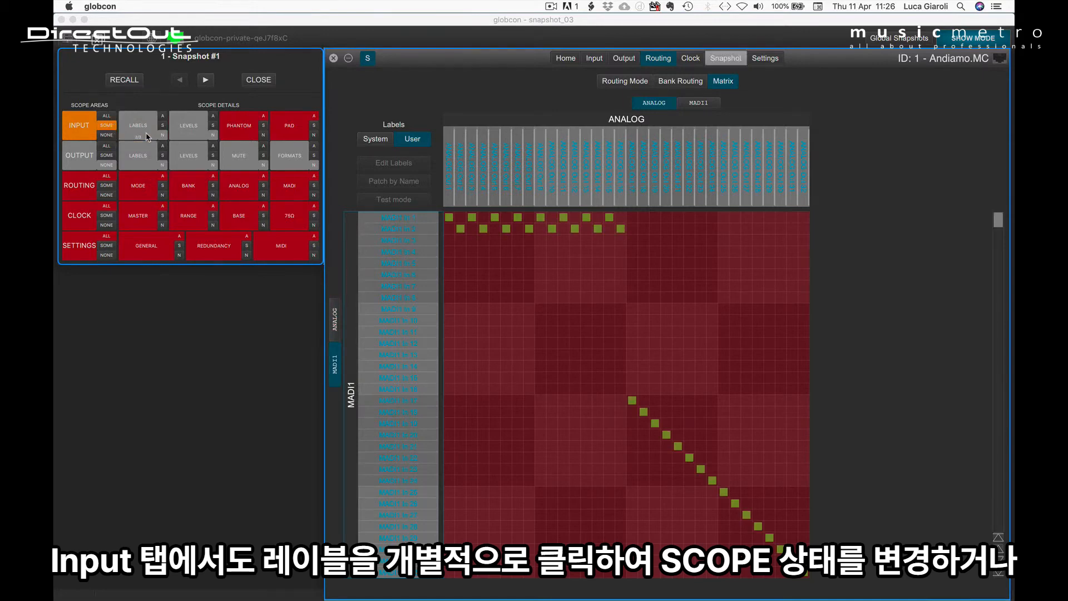
pyautogui.click(148, 137)
pyautogui.click(533, 195)
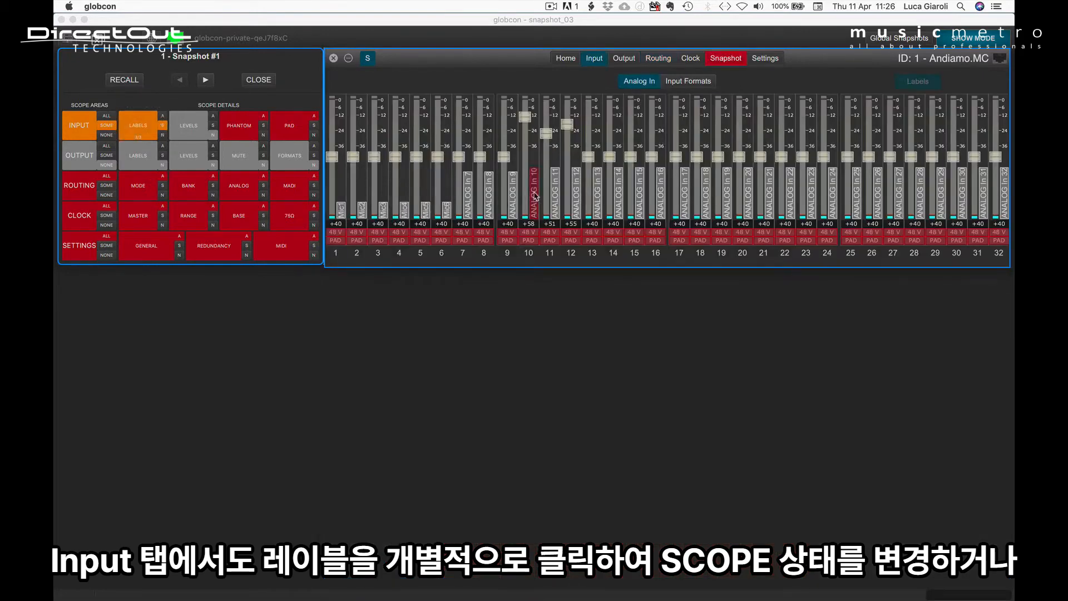
pyautogui.click(555, 195)
pyautogui.click(577, 198)
pyautogui.click(601, 202)
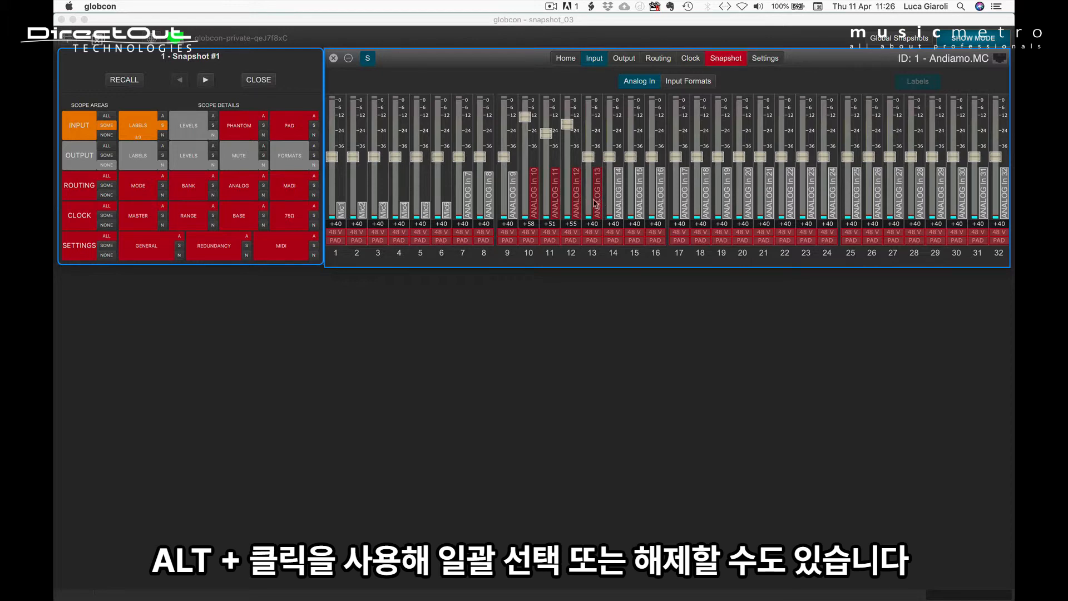
# Include all analog input labels in the scope at once in the Analog In view, and exclude them all again
pyautogui.keyDown('alt'); pyautogui.click(469, 187); pyautogui.keyUp('alt')
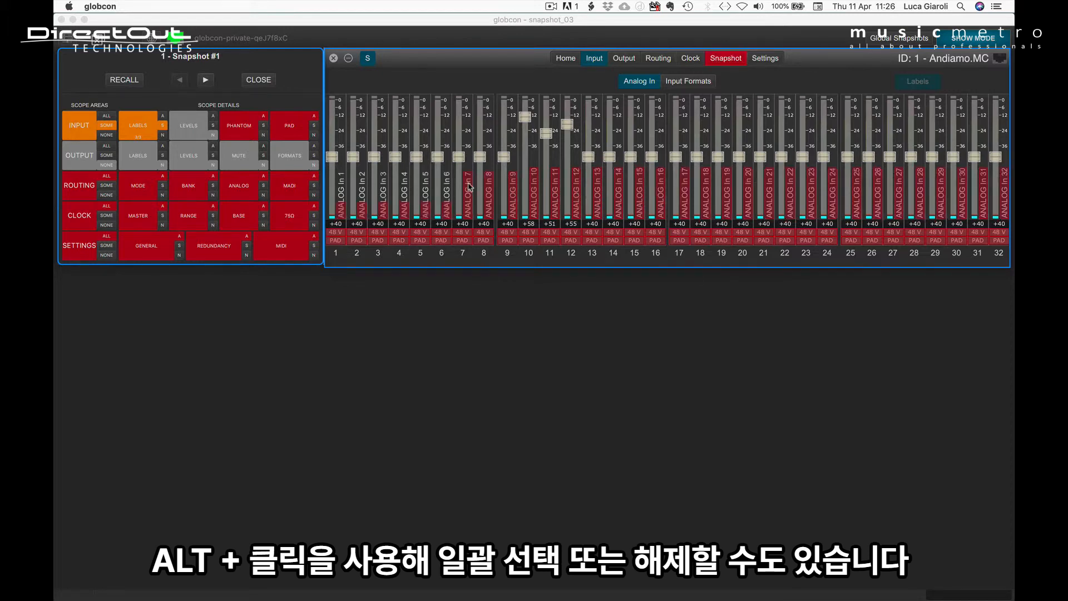
pyautogui.keyDown('alt'); pyautogui.click(469, 188); pyautogui.keyUp('alt')
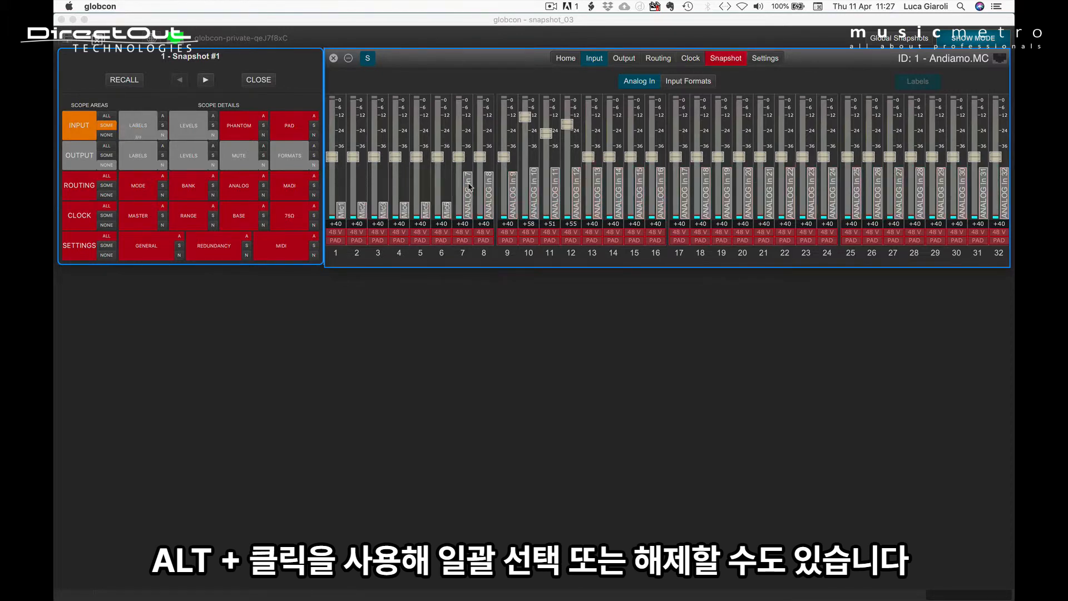
# Cycle through the Output Labels views to Analog Out and include the labels of channels 9 to 11 individually in the scope
pyautogui.click(129, 159)
pyautogui.click(130, 159)
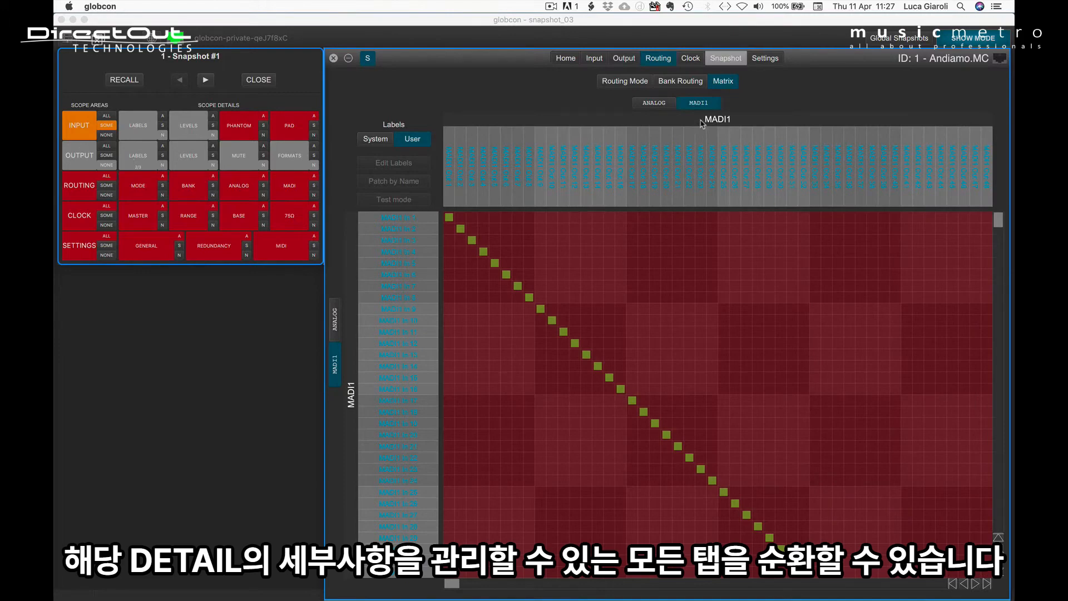
pyautogui.click(139, 163)
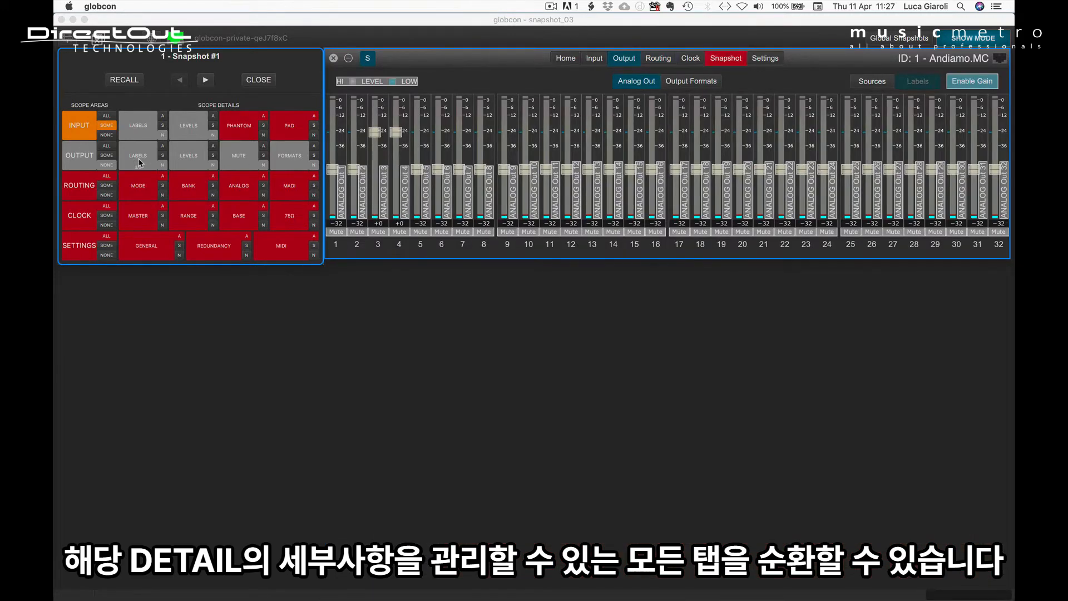
pyautogui.click(512, 195)
pyautogui.click(534, 196)
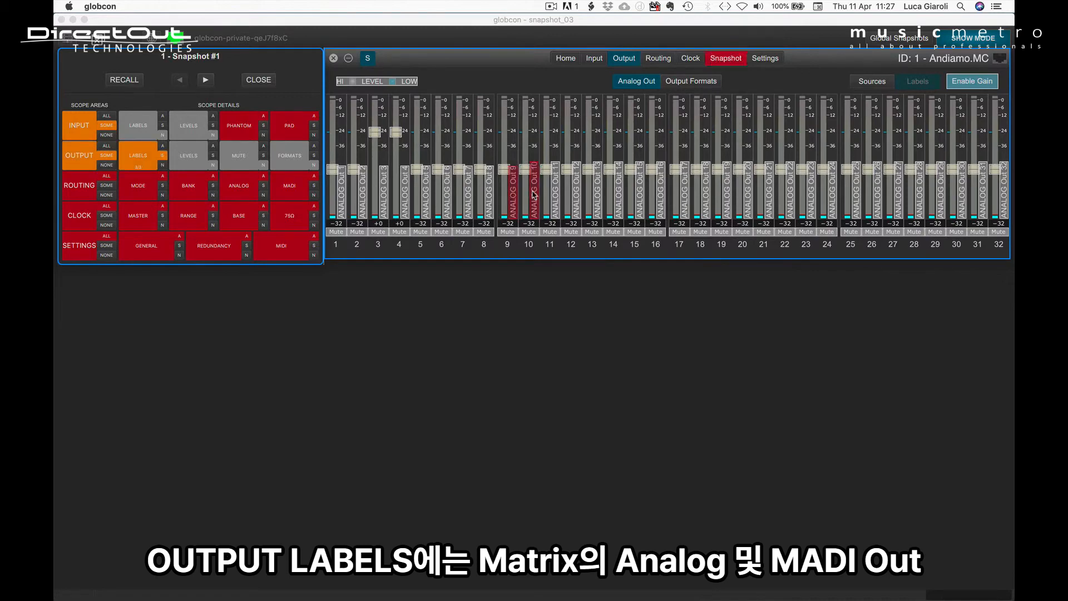
pyautogui.click(556, 199)
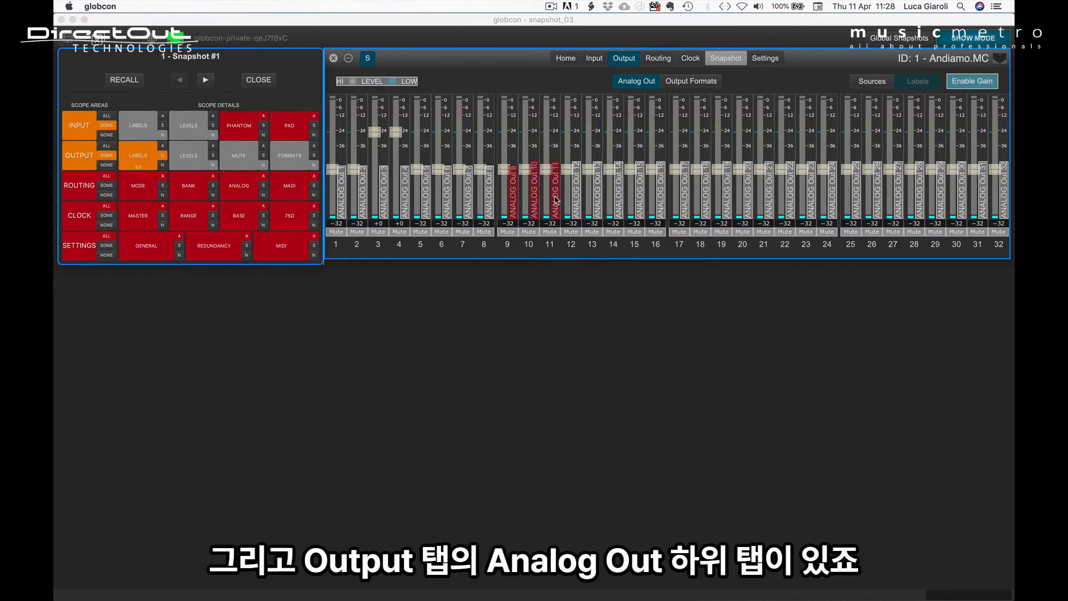
# Include the input levels of analog channels 10 to 13, 5 and 4 individually in the scope, and exclude all input levels again
pyautogui.click(179, 129)
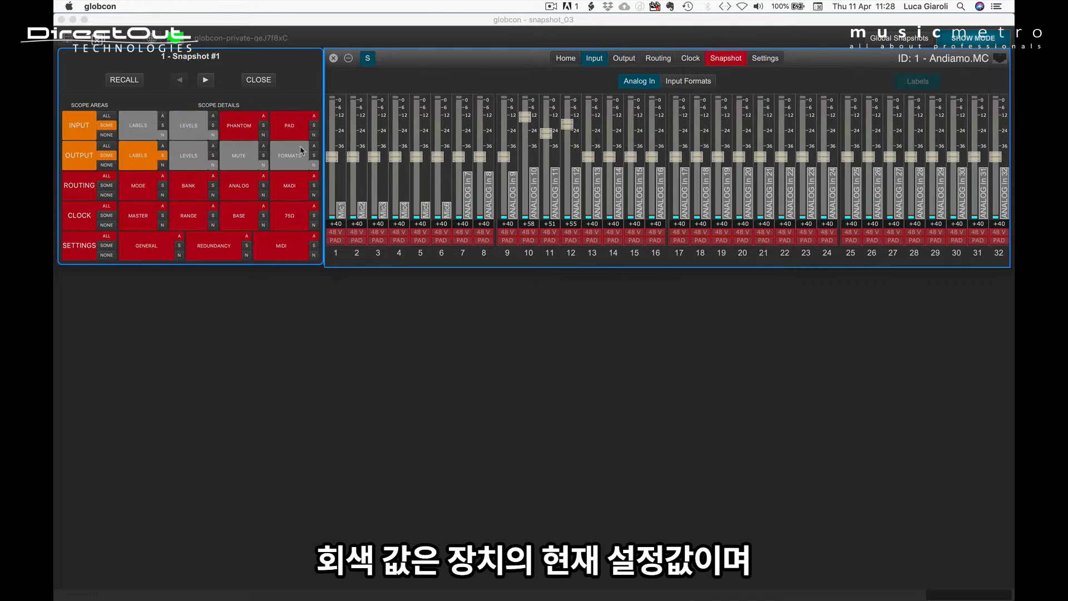
pyautogui.click(525, 118)
pyautogui.click(546, 135)
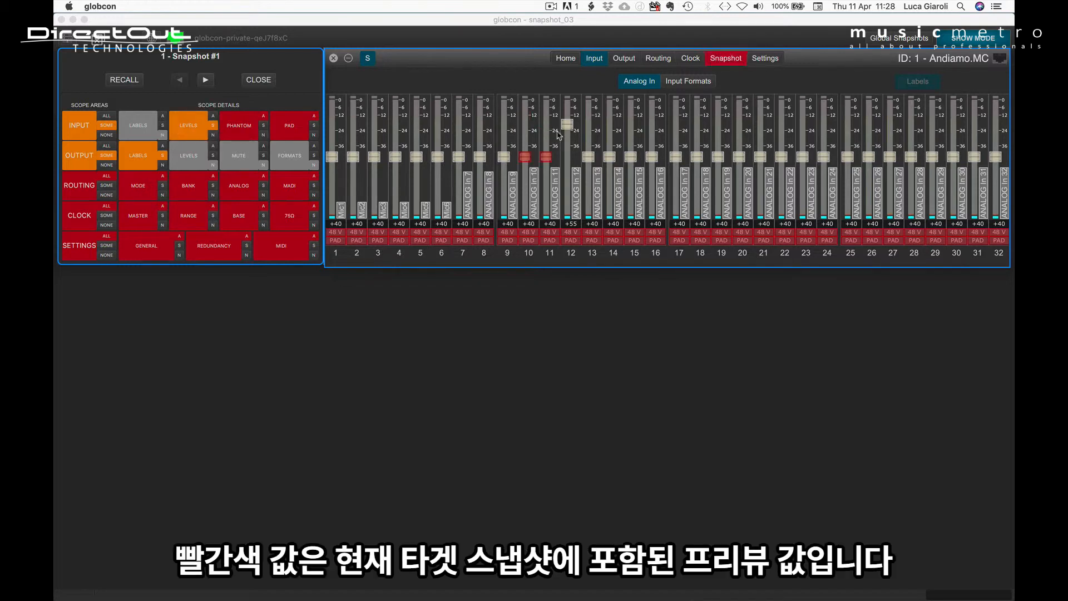
pyautogui.click(567, 128)
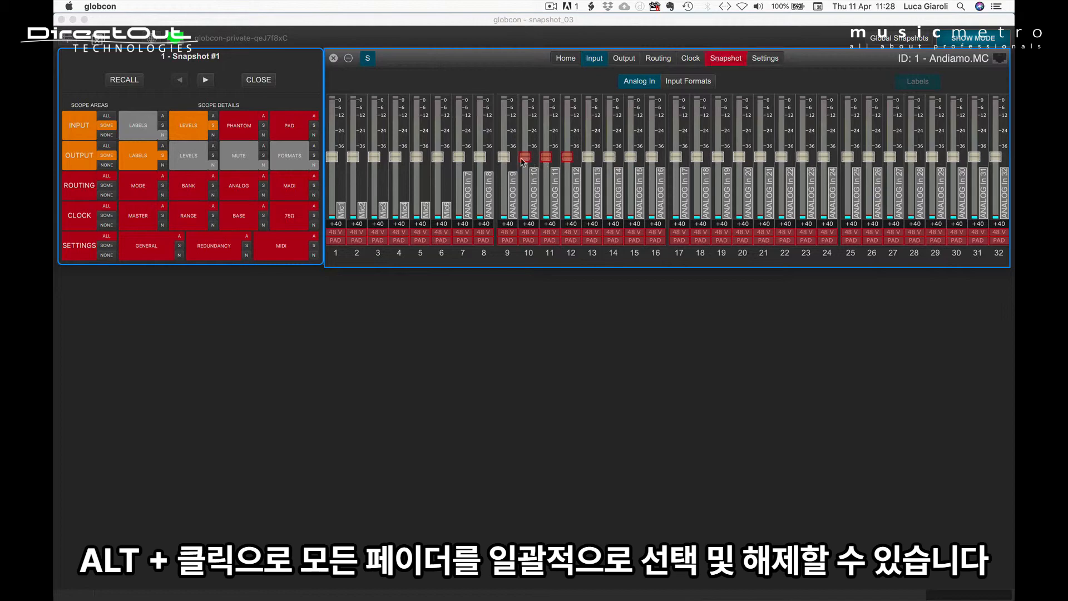
pyautogui.click(588, 157)
pyautogui.click(415, 158)
pyautogui.click(396, 158)
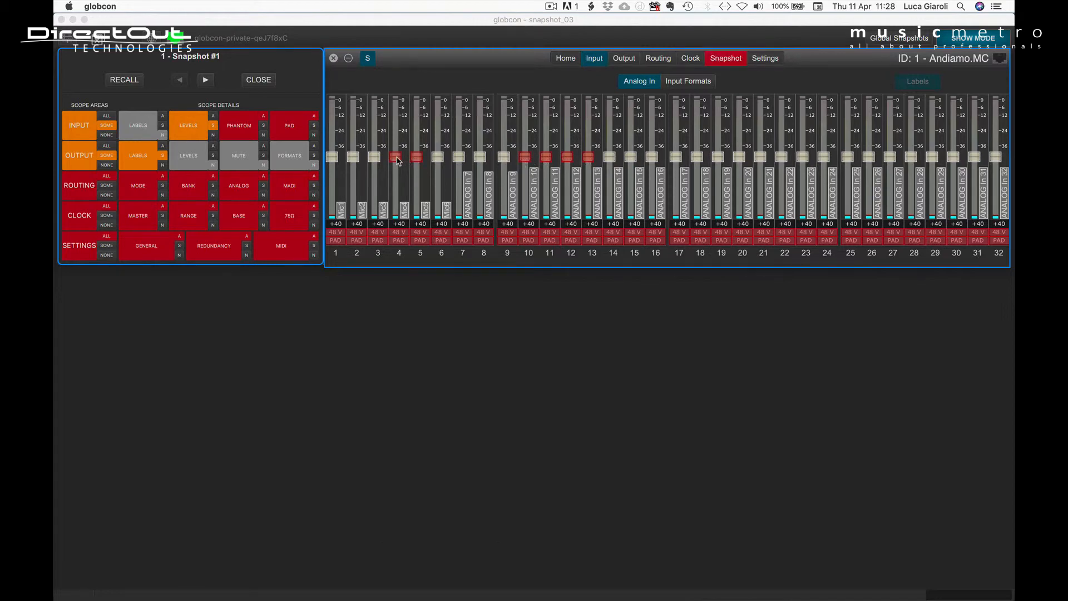
pyautogui.click(213, 135)
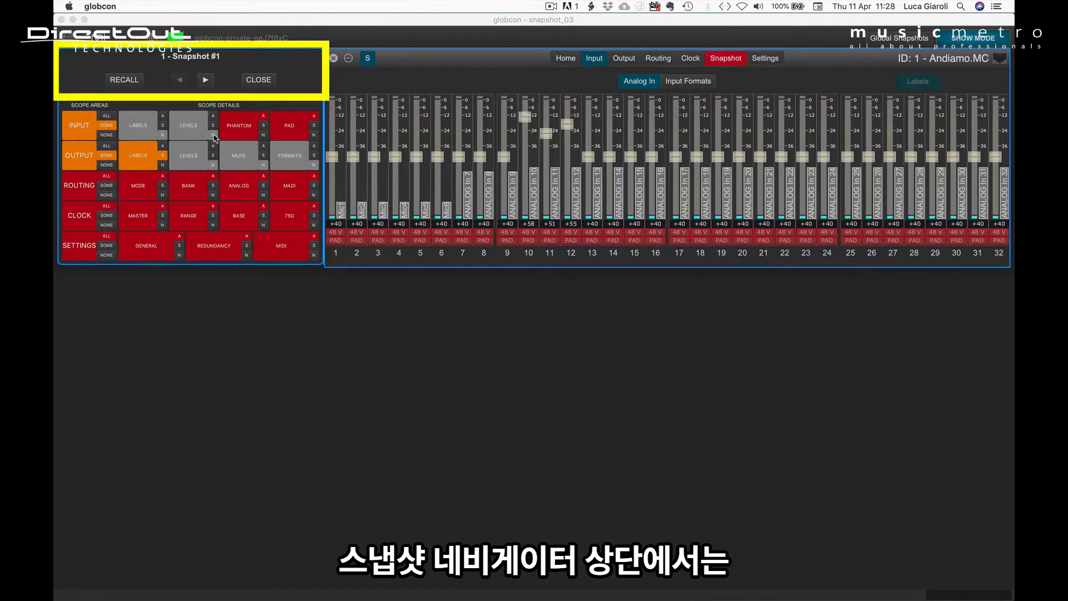
# Recall Snapshot #2 with the input levels of channels 4, 3 and 2 excluded from its scope
pyautogui.click(206, 81)
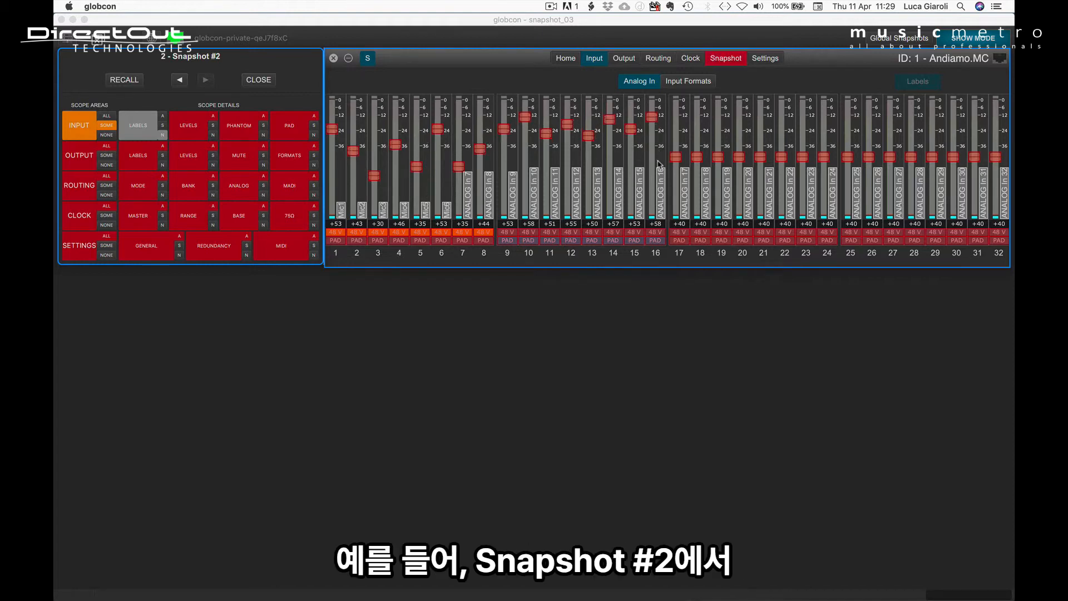
pyautogui.click(396, 144)
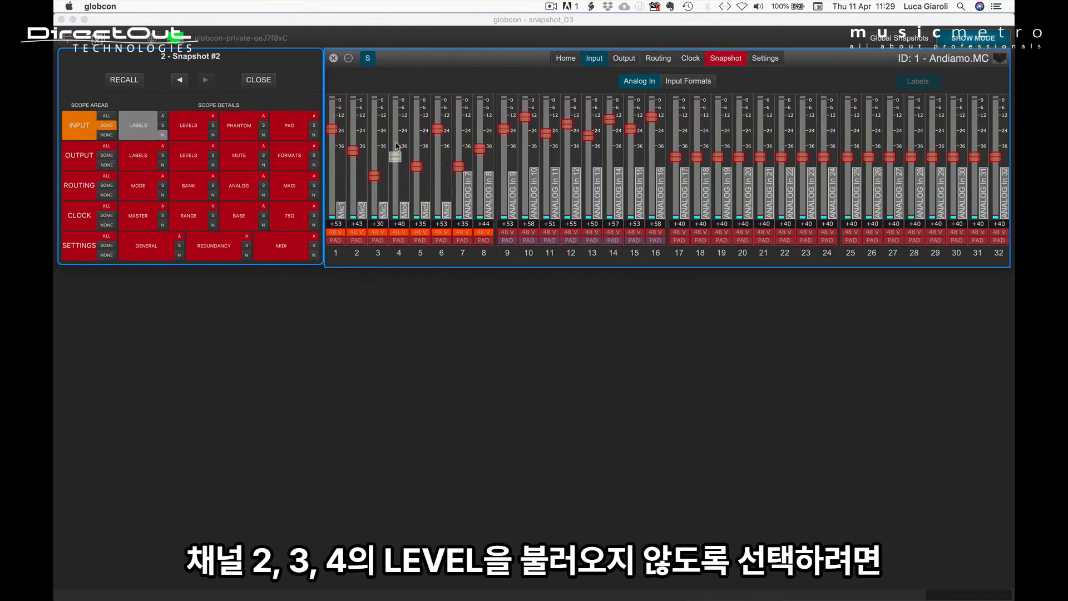
pyautogui.click(375, 177)
pyautogui.click(353, 153)
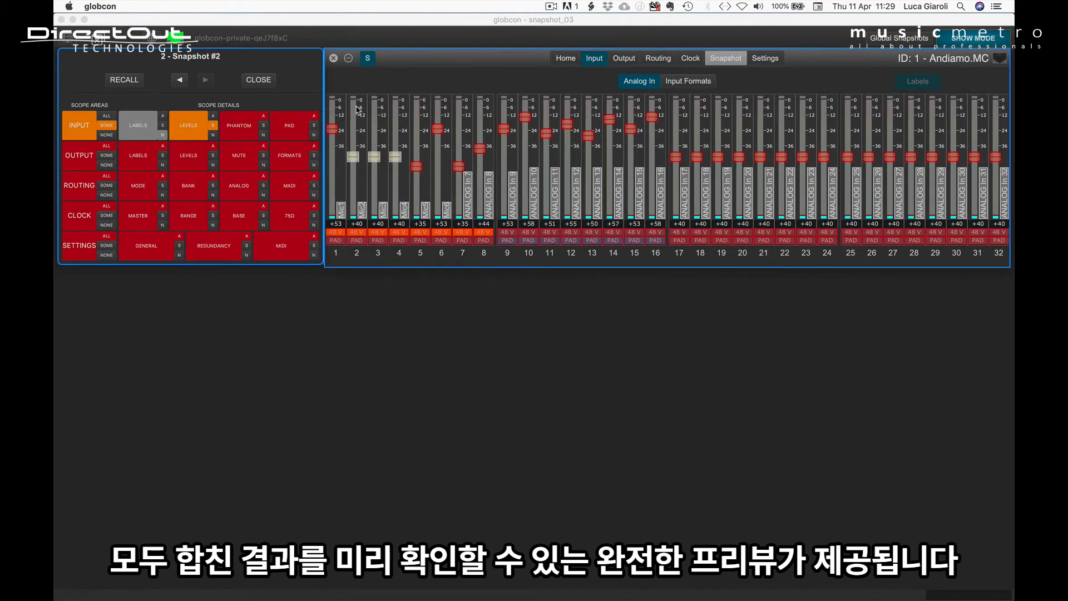
pyautogui.click(127, 83)
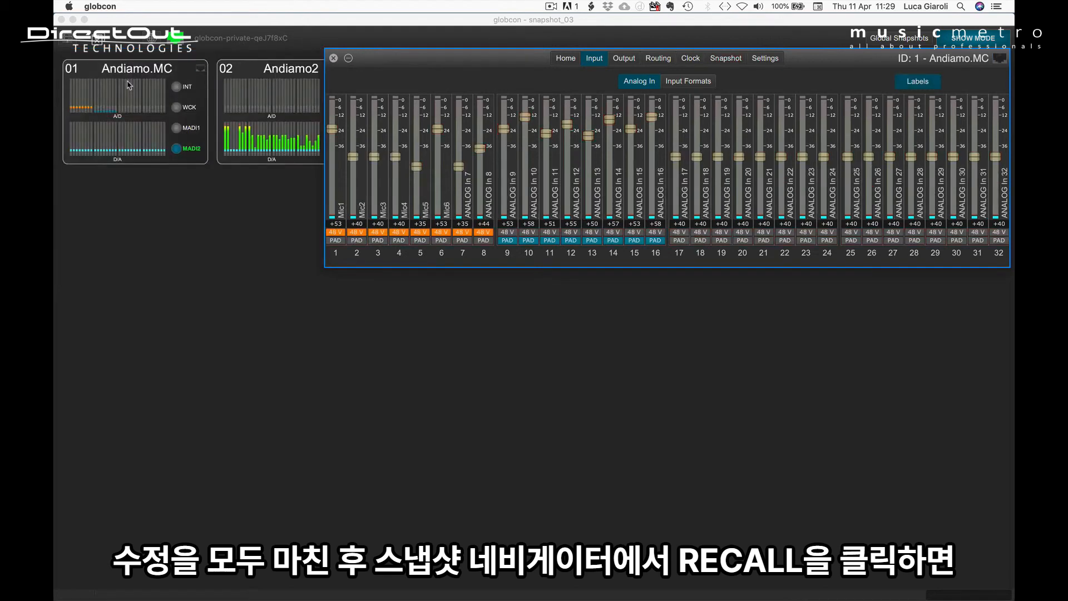